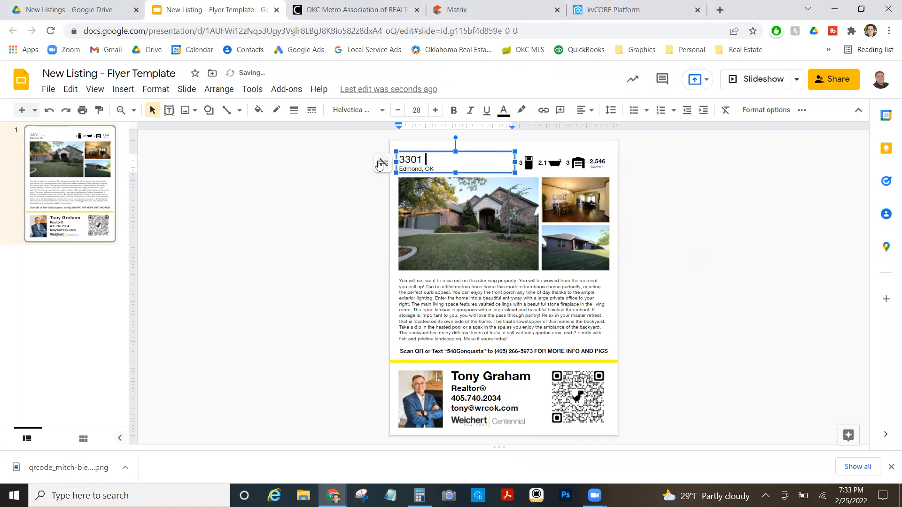
type("Quidney")
left_click_drag(422, 169, 390, 169)
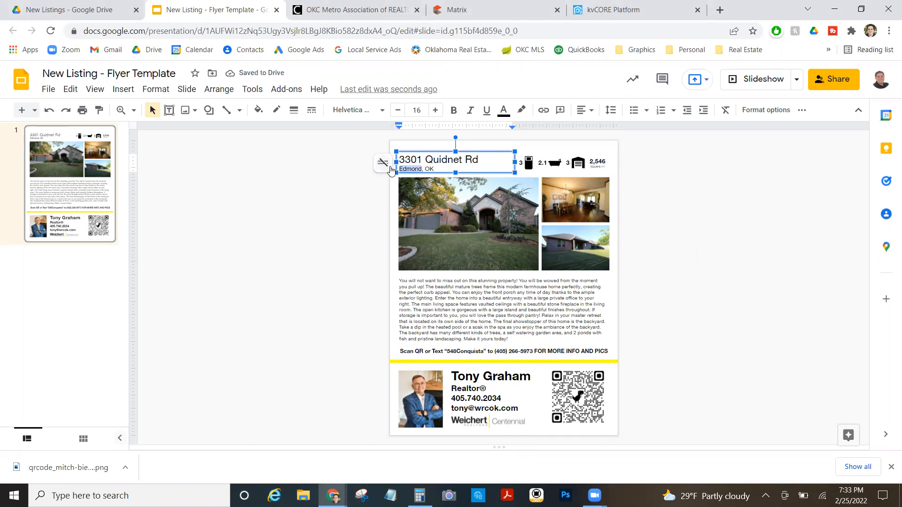
type("Norman")
Update the stats to 4 beds, 3.1 baths, 2-car garage and 3,576 sq ft.
left_click(521, 162)
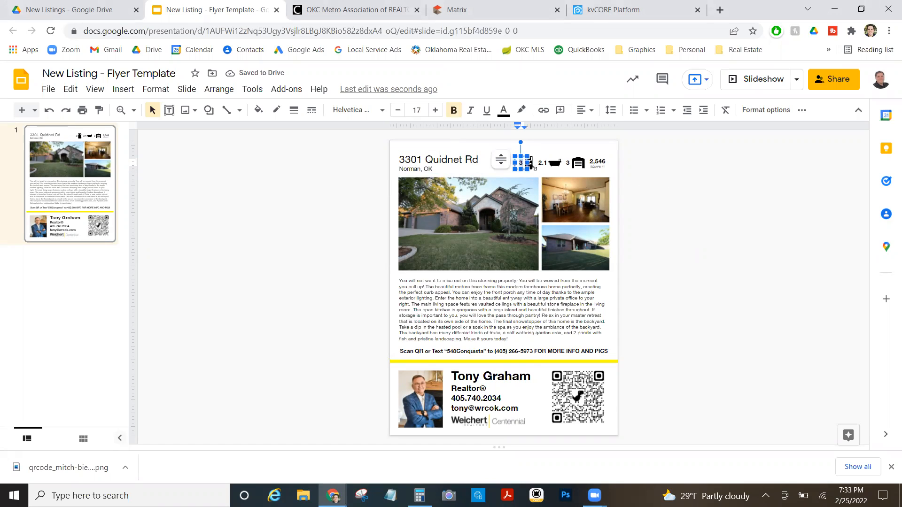
left_click(544, 163)
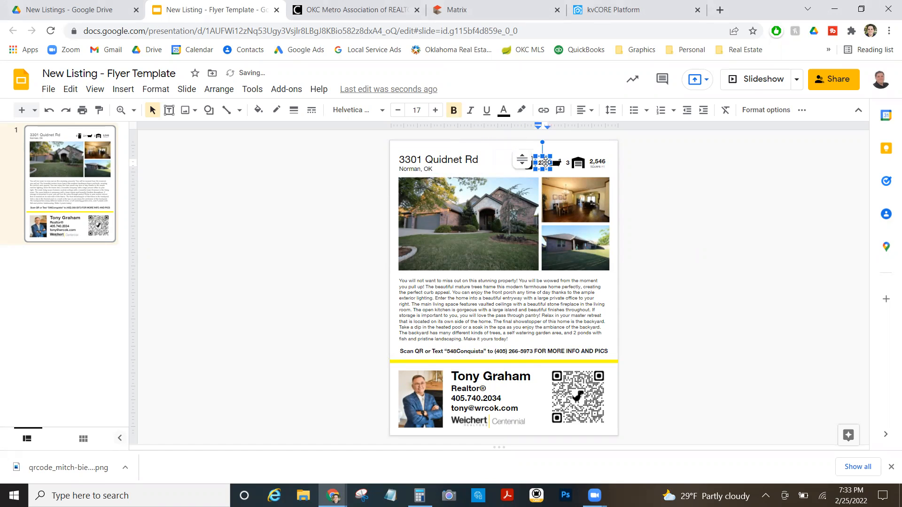
left_click(568, 164)
key("BackSpace")
type("2")
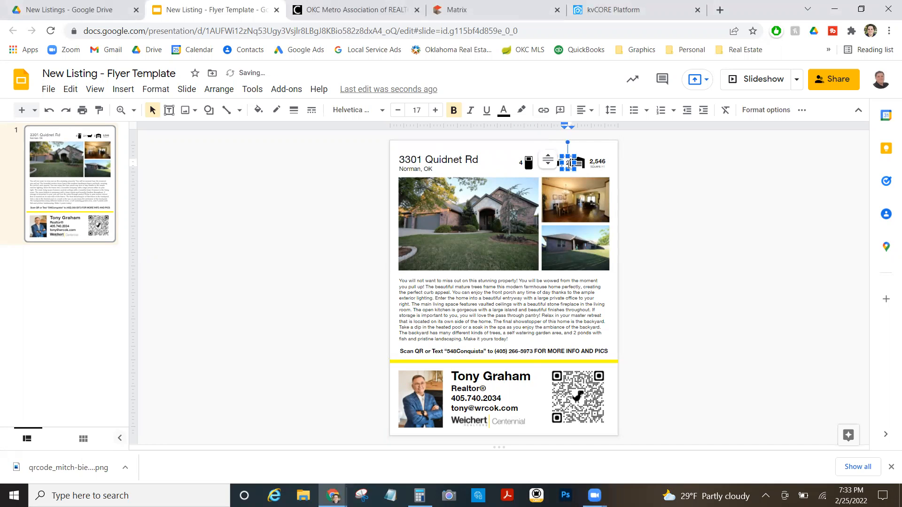
left_click(508, 5)
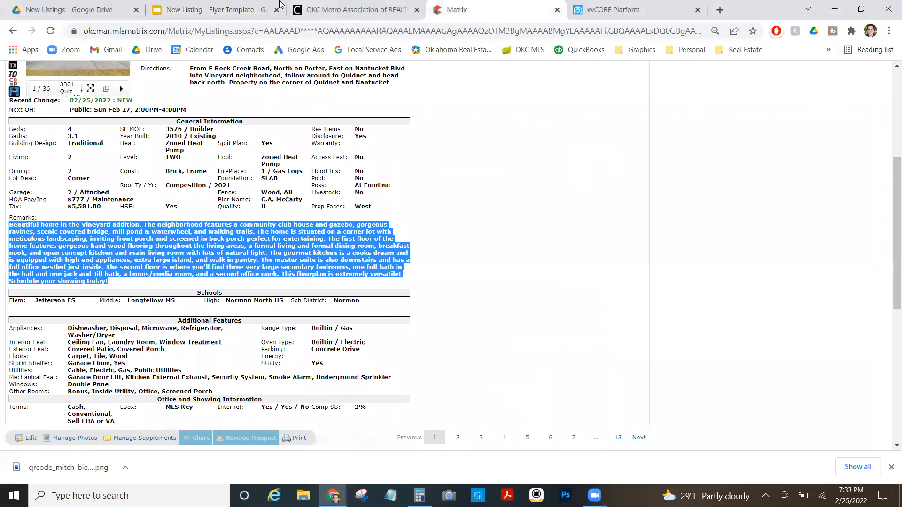
left_click(225, 9)
left_click(594, 162)
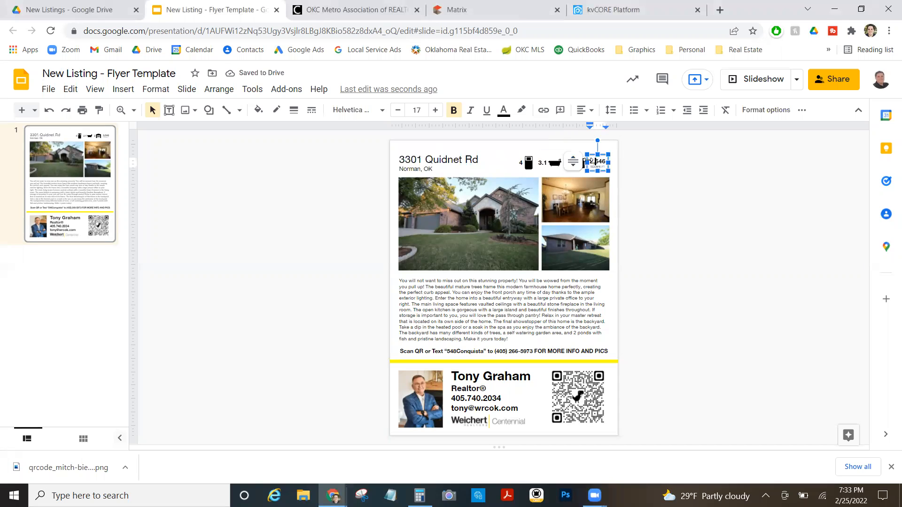
left_click_drag(591, 161, 614, 164)
type("3")
left_click(444, 203)
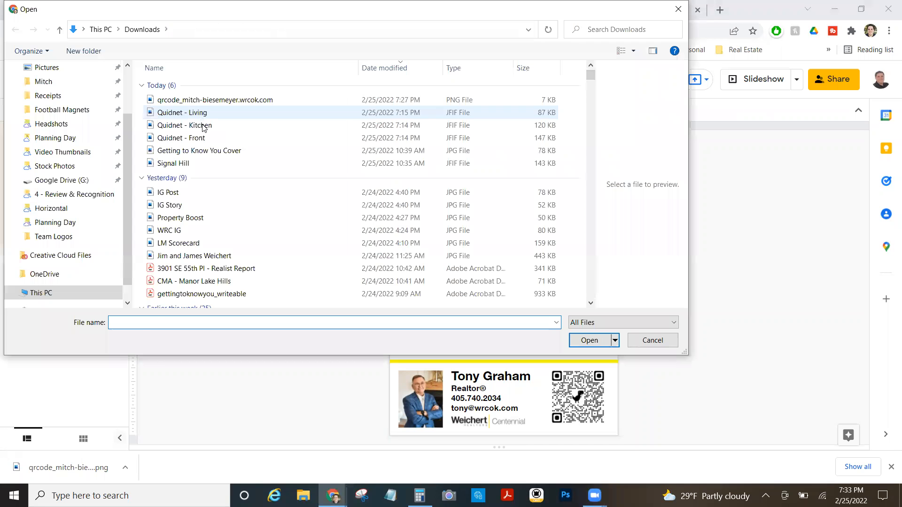
Make the Quidnet front photo the main image and put the kitchen photo upper-right.
left_click(233, 139)
left_click(589, 340)
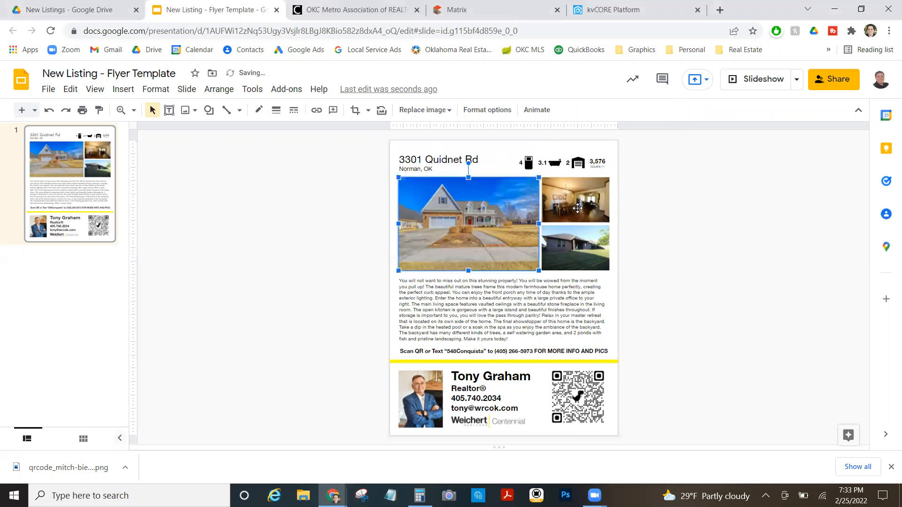
left_click(424, 110)
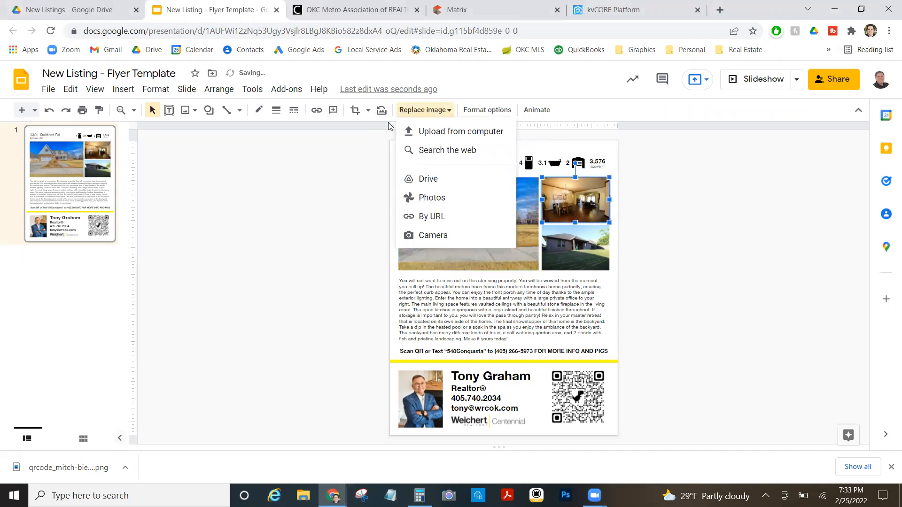
left_click(421, 129)
left_click(181, 125)
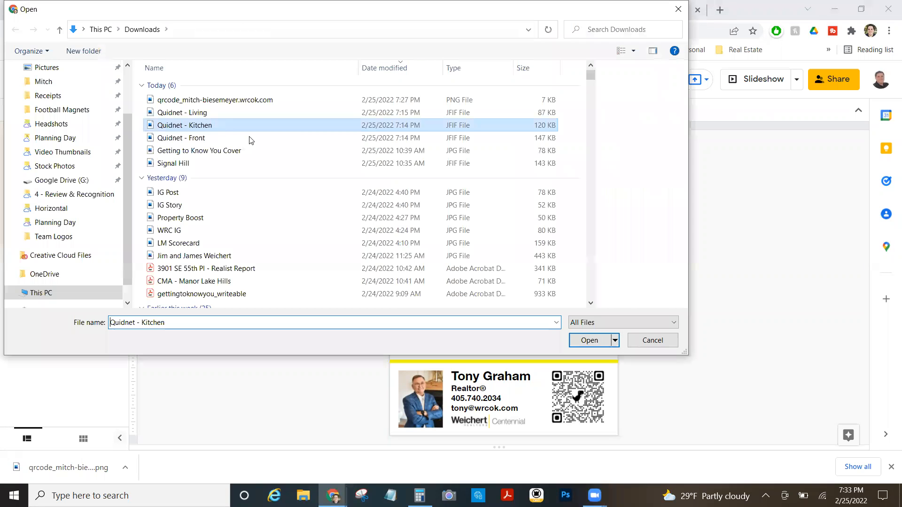
left_click(582, 339)
Put the Quidnet living photo in the lower-right slot and duplicate the flyer slide.
left_click(572, 241)
left_click(426, 112)
left_click(432, 130)
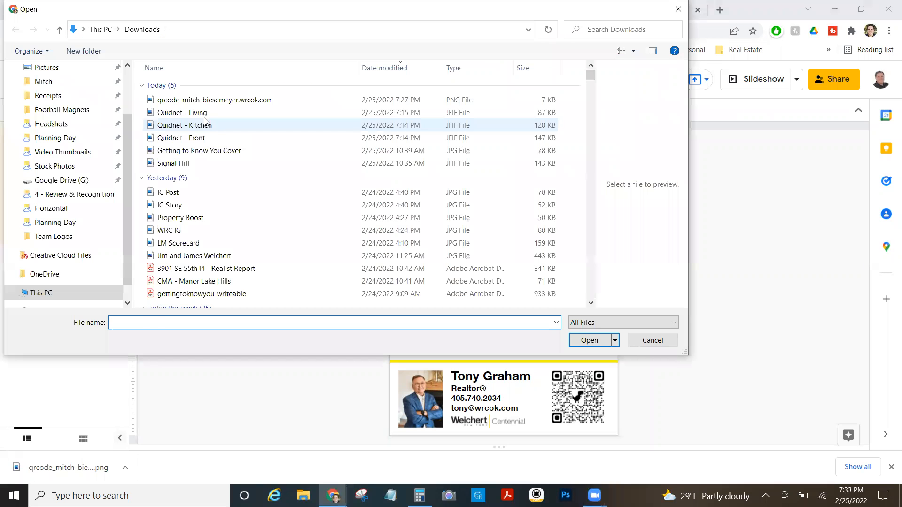
left_click(203, 113)
left_click(590, 340)
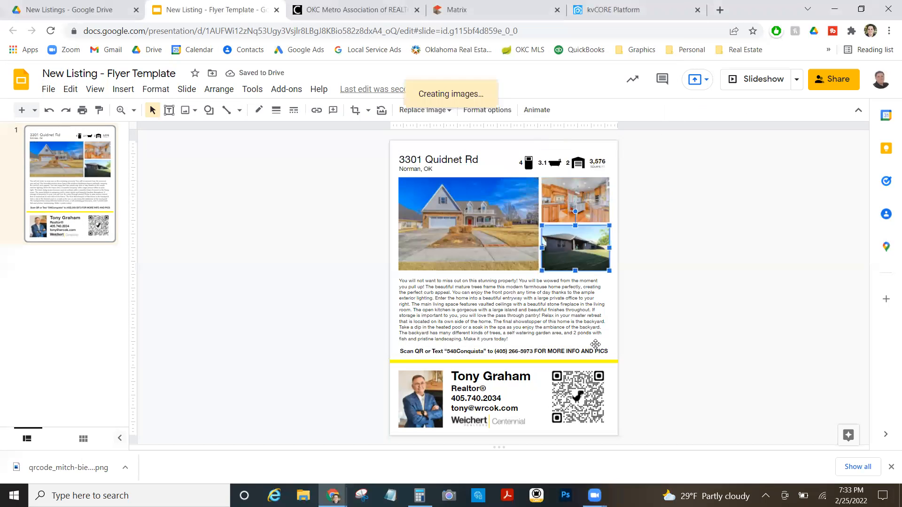
right_click(65, 195)
left_click(131, 264)
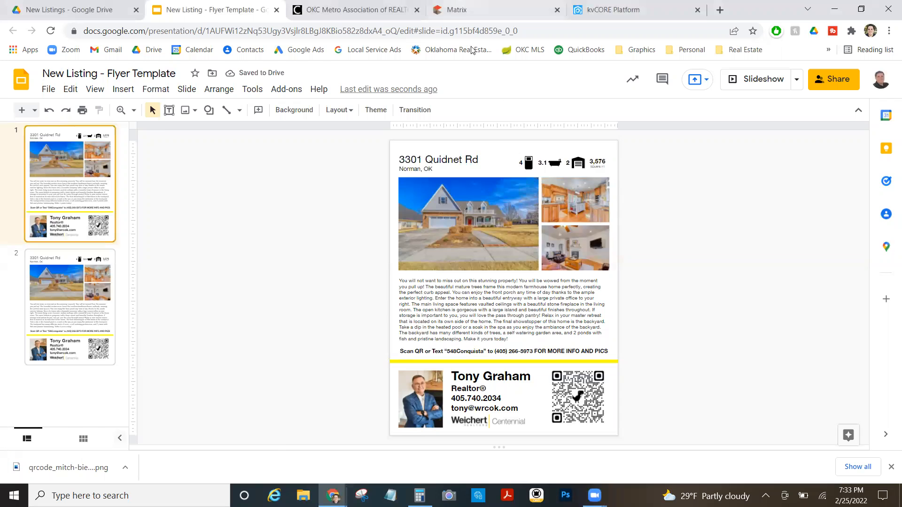
Replace the flyer description with the MLS listing remarks, pasted as plain text.
left_click(468, 9)
right_click(327, 261)
left_click(348, 268)
left_click(213, 9)
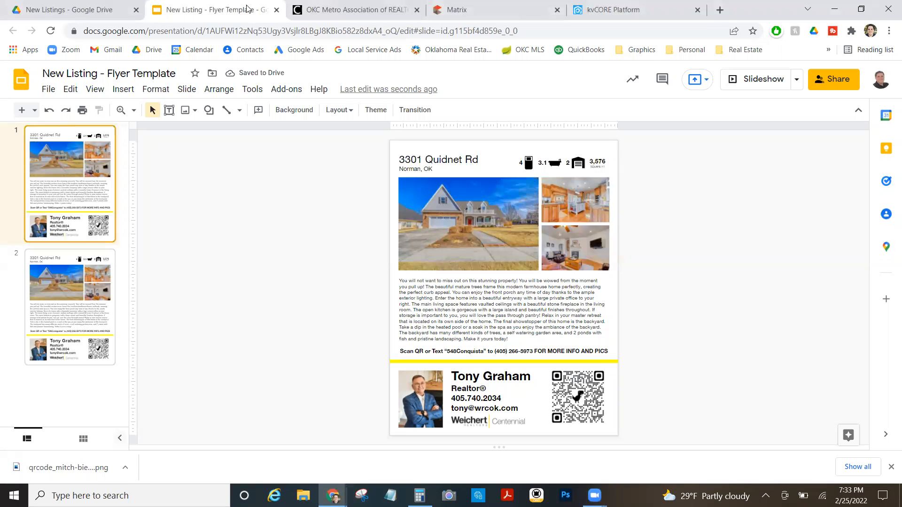
key("ctrl+a")
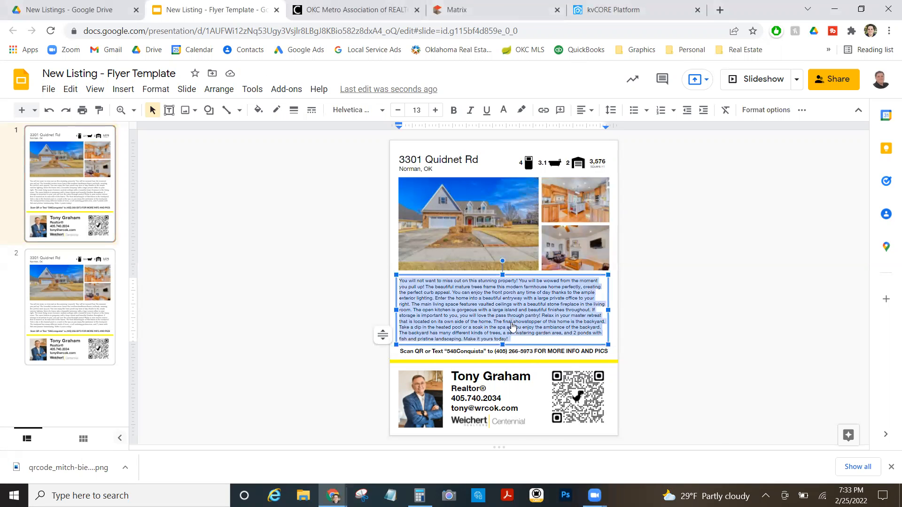
right_click(510, 324)
left_click(578, 205)
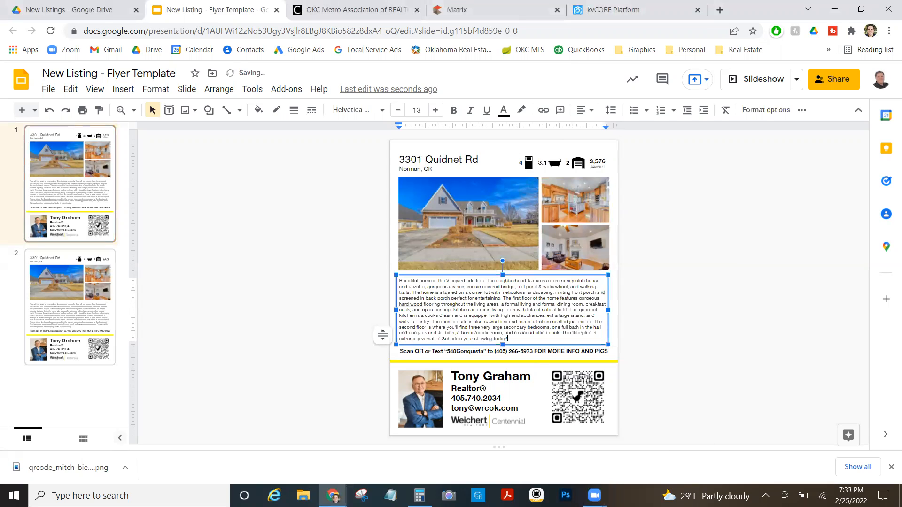
left_click(457, 351)
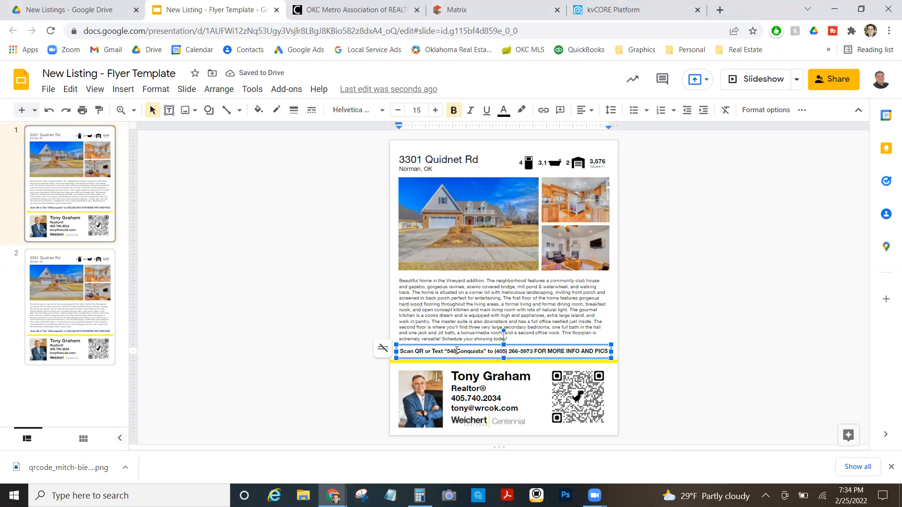
left_click_drag(447, 351, 482, 355)
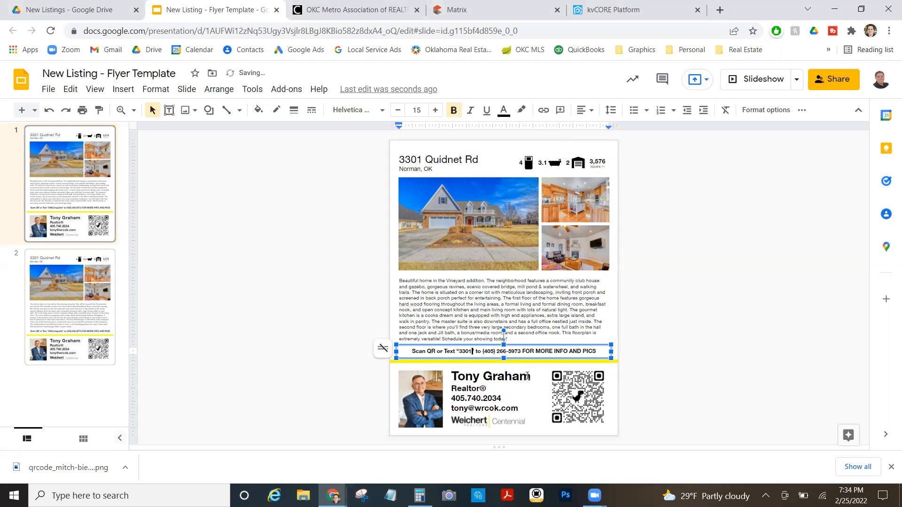
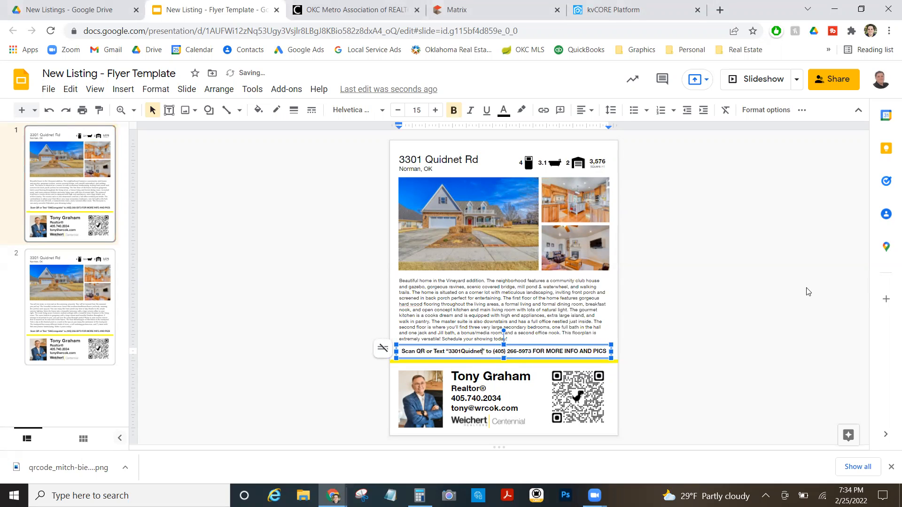
left_click(808, 292)
left_click(592, 9)
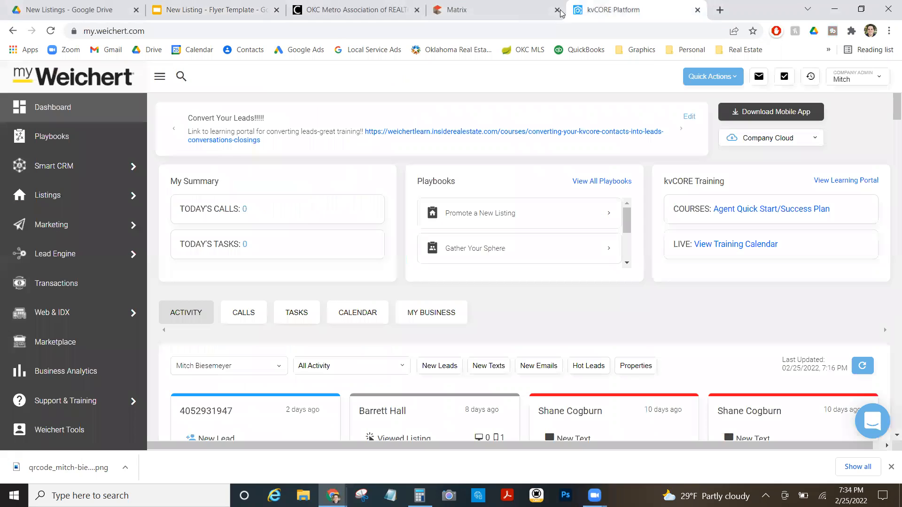
mouse_move(132, 201)
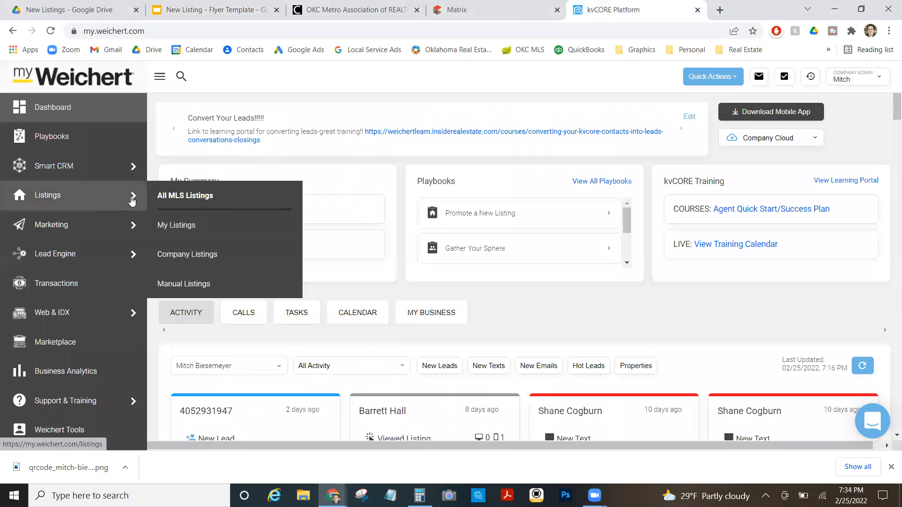
left_click(187, 264)
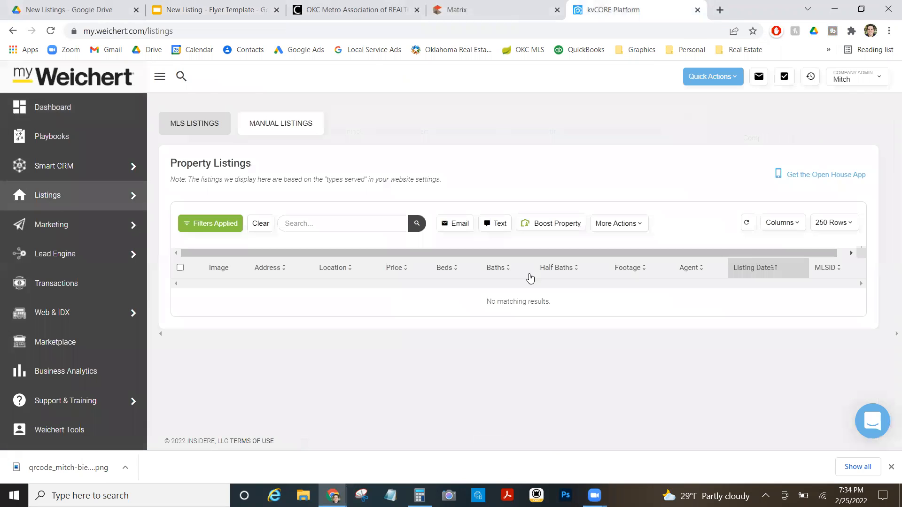
left_click_drag(854, 301, 829, 303)
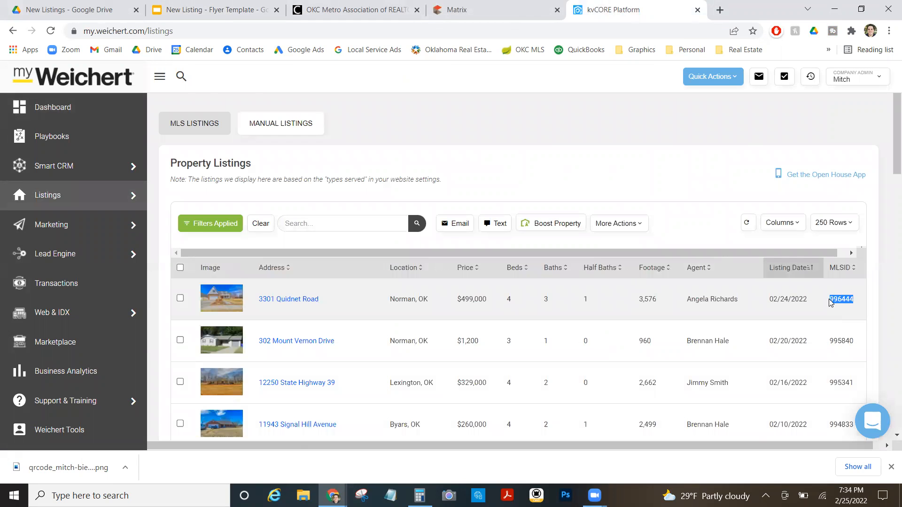
Go to Lead Engine's Call and Text Capture page and start a new custom text code.
mouse_move(112, 232)
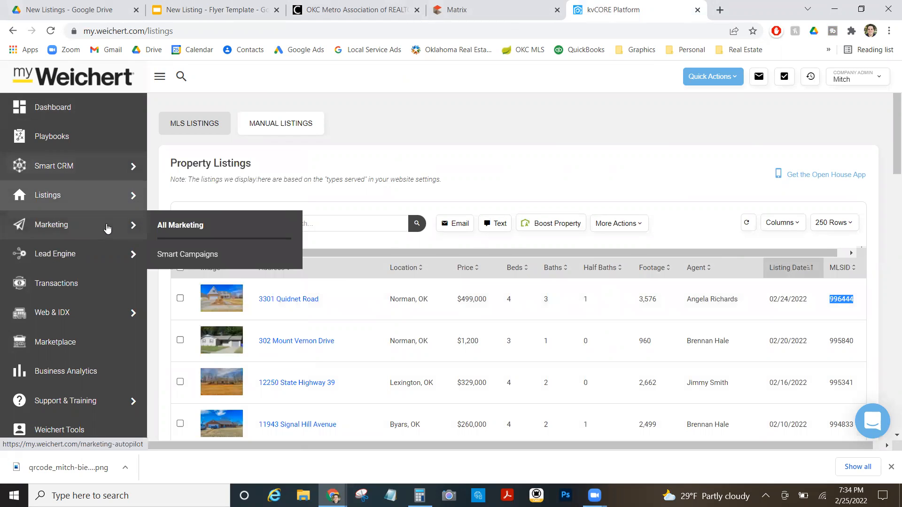
mouse_move(112, 255)
left_click(194, 286)
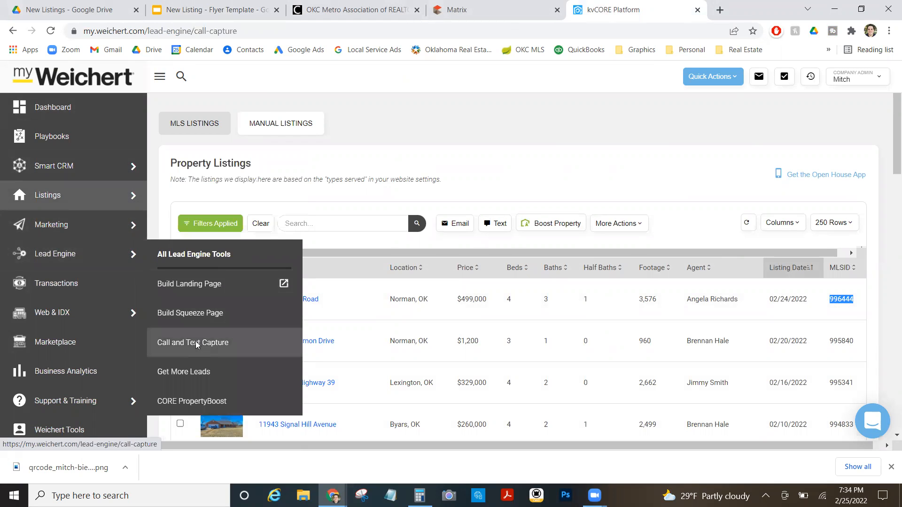
scroll(258, 332, "down", 4)
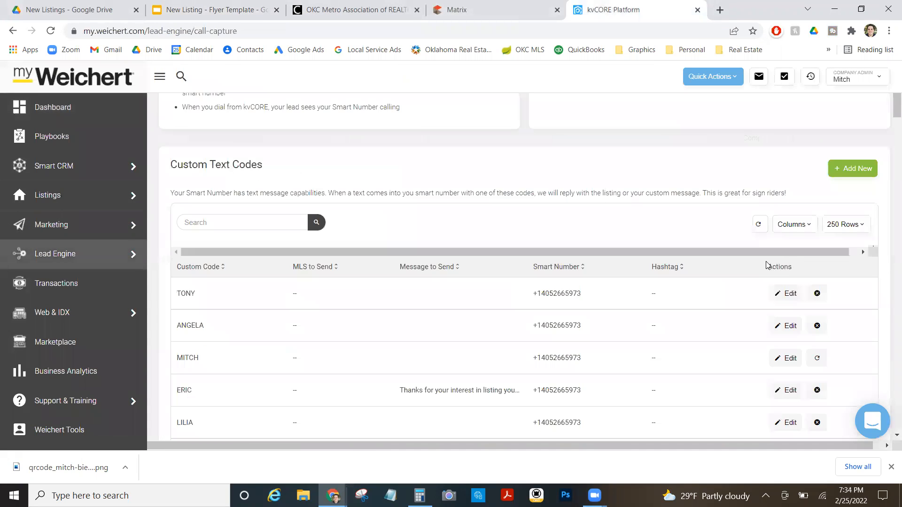
left_click(853, 168)
left_click(314, 175)
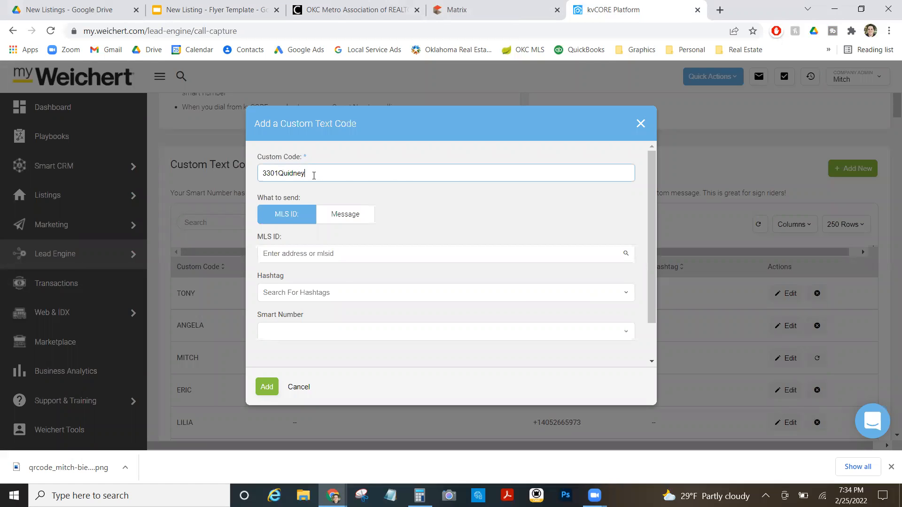
left_click(309, 255)
type("995444")
left_click(298, 272)
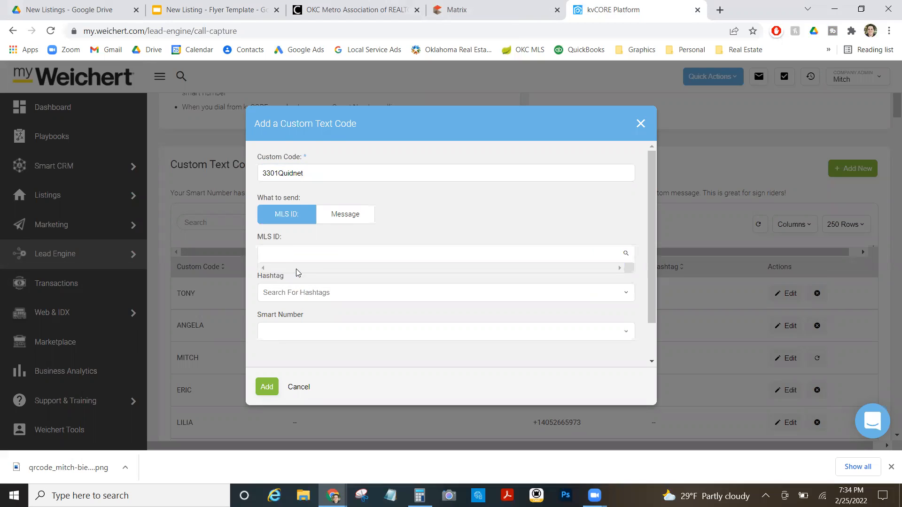
left_click(305, 296)
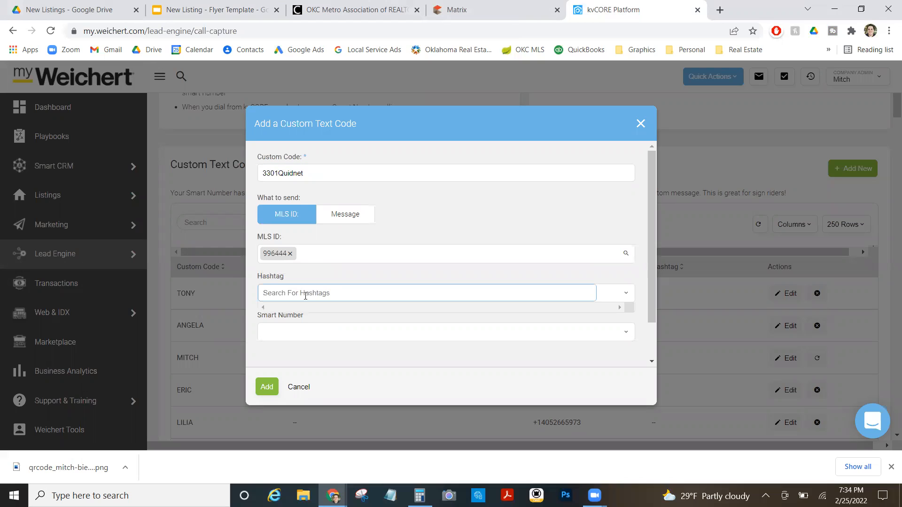
type("#Flyer")
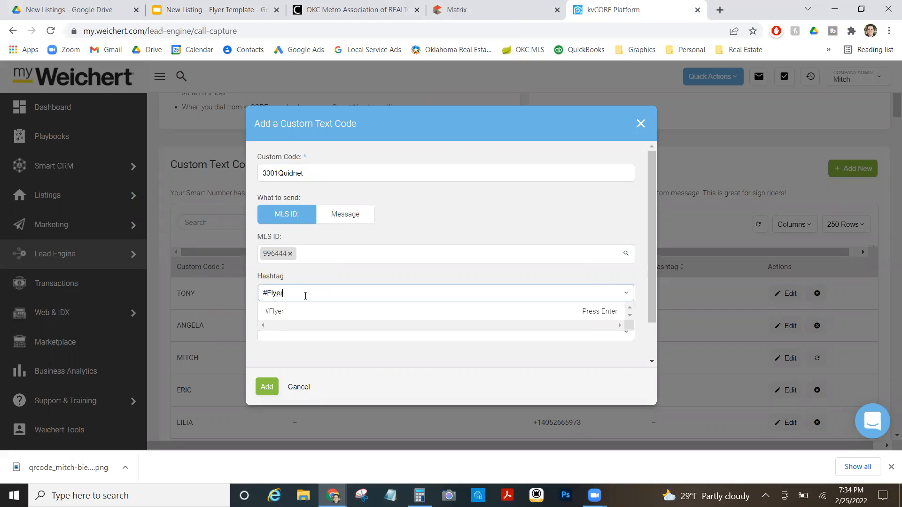
left_click(298, 309)
left_click(296, 341)
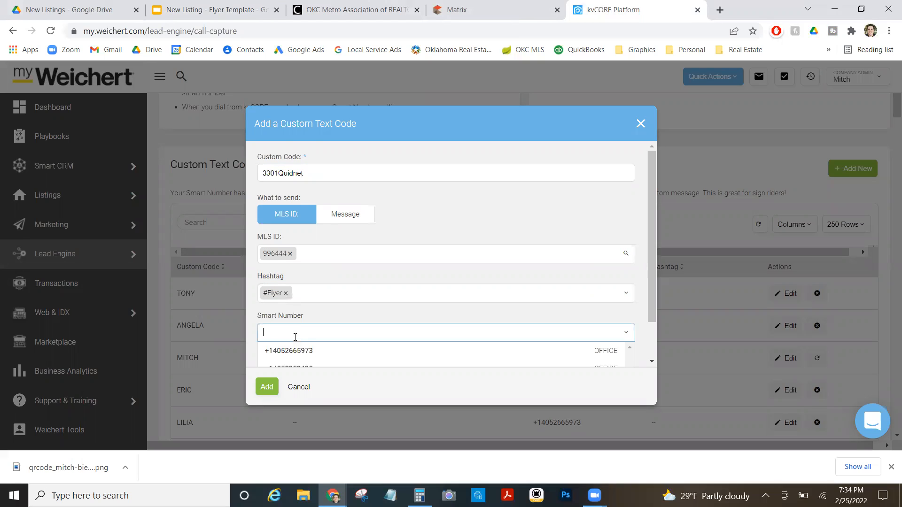
left_click(302, 350)
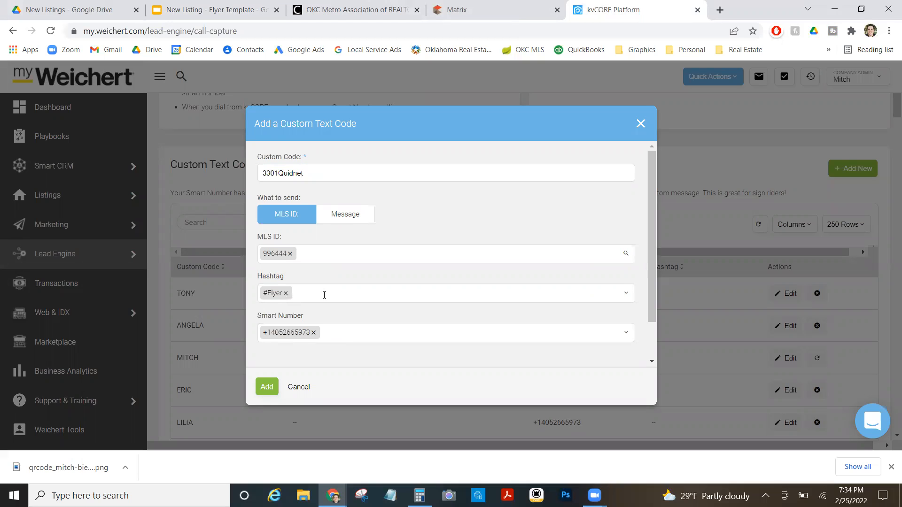
left_click(266, 387)
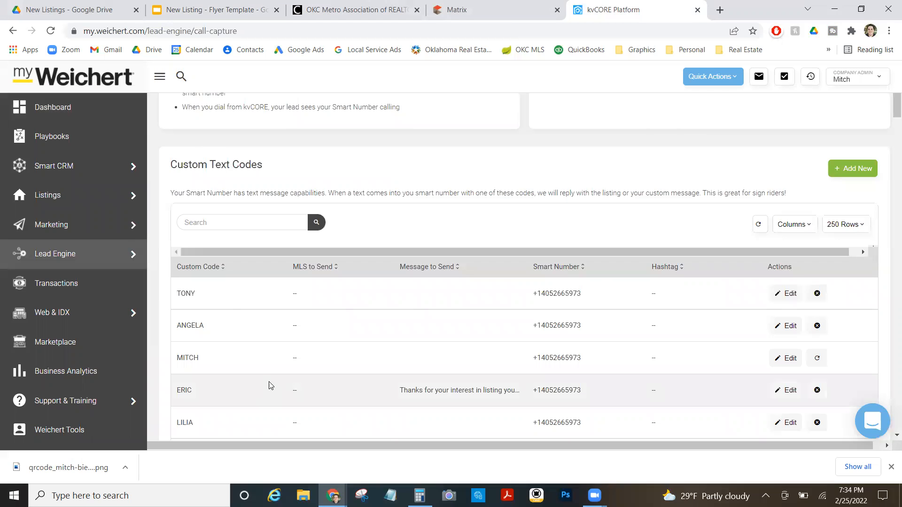
left_click(211, 9)
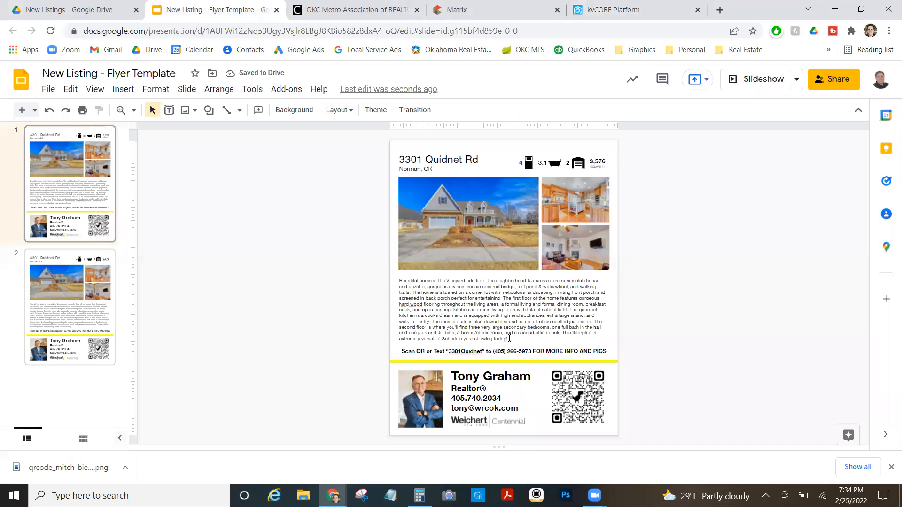
key("Down")
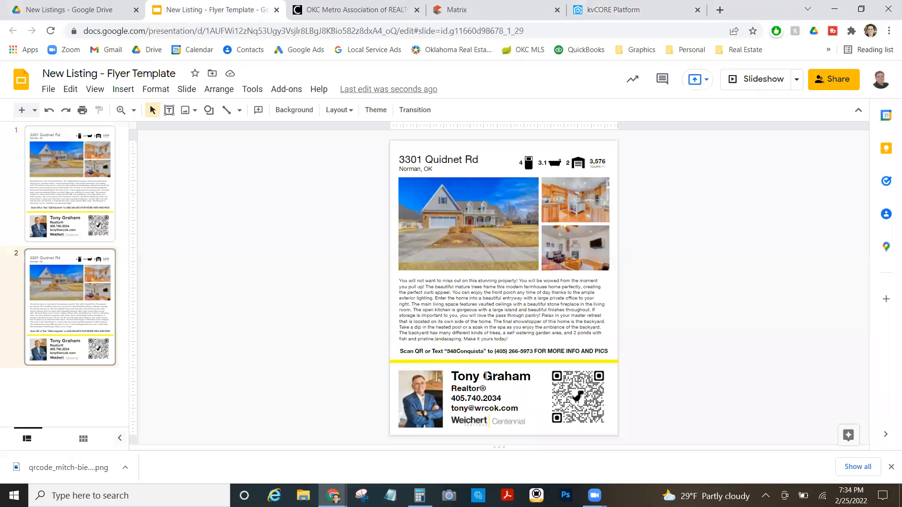
key("Up")
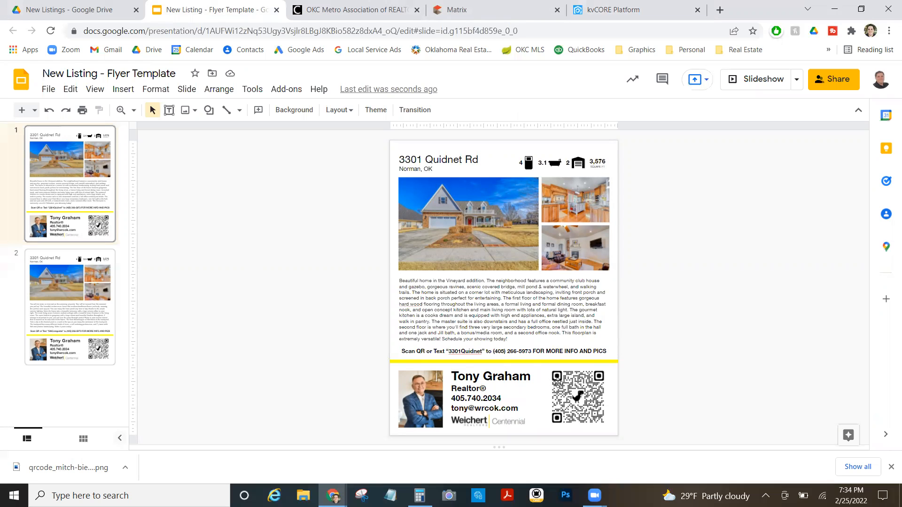
left_click(609, 6)
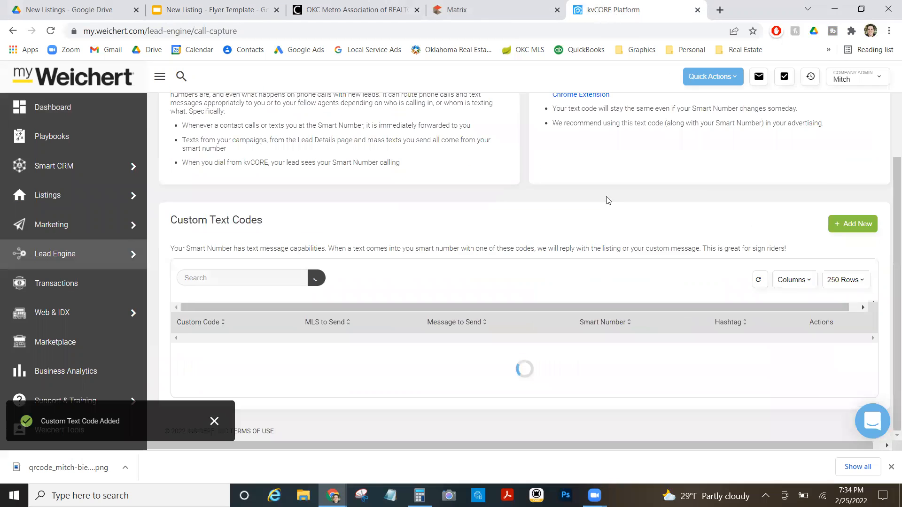
mouse_move(122, 203)
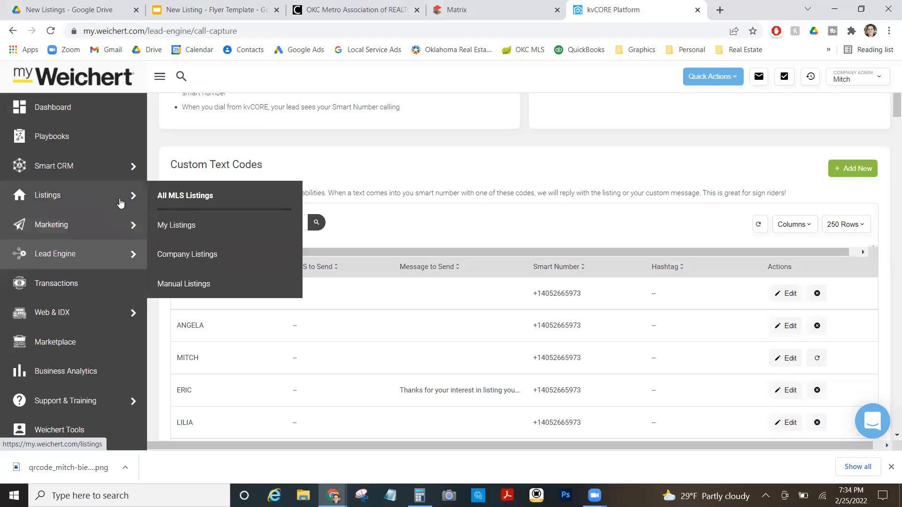
left_click(185, 254)
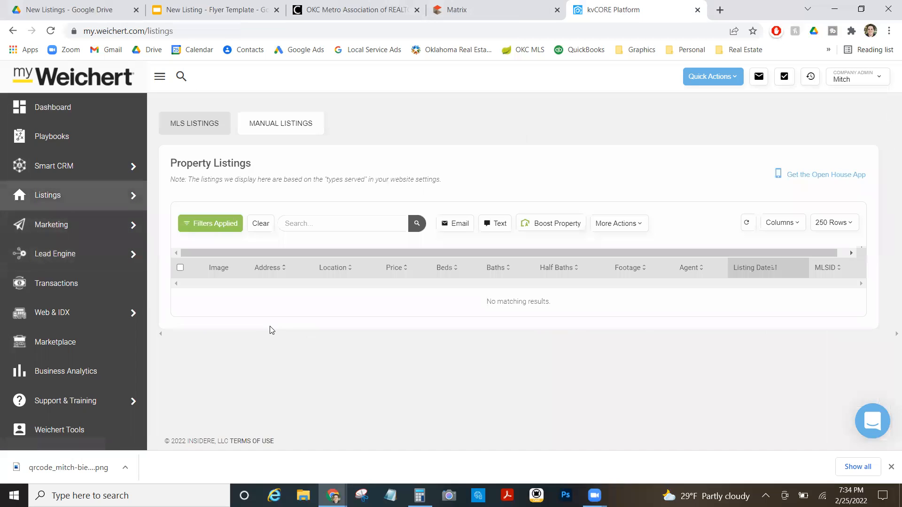
left_click(274, 301)
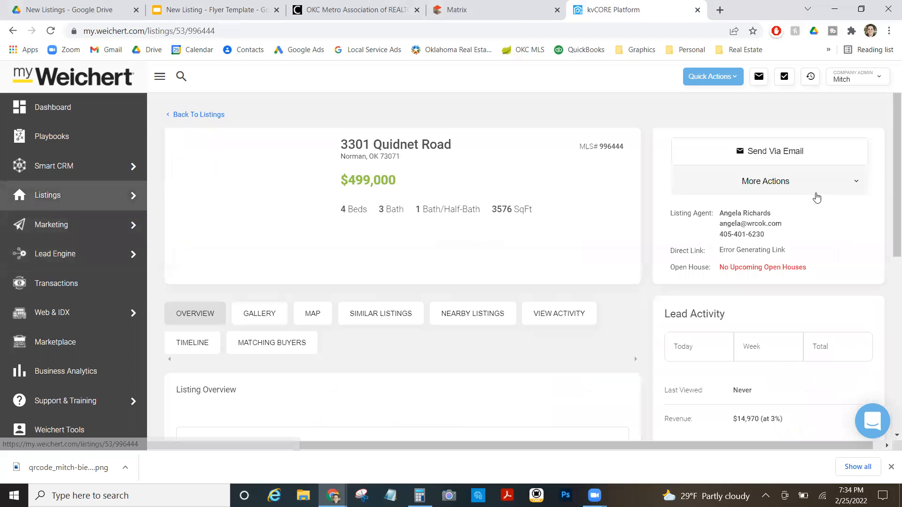
right_click(778, 241)
left_click(795, 326)
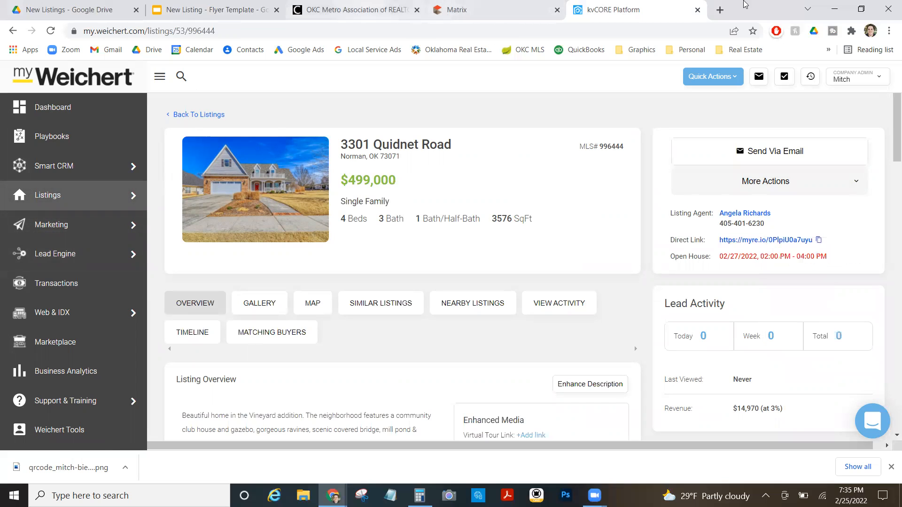
left_click(720, 9)
left_click(629, 32)
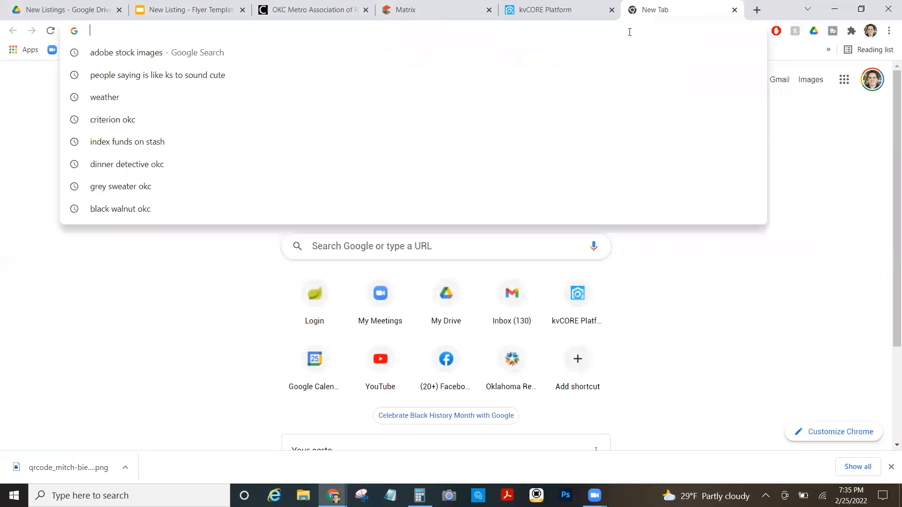
key("ctrl+v")
key("shift+Return")
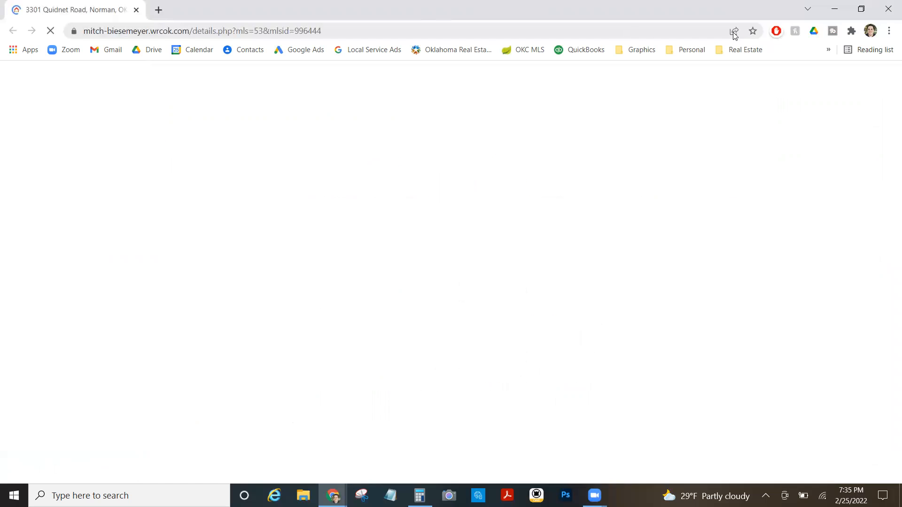
Save the listing page's QR code PNG to Downloads and close the listing window.
left_click(734, 33)
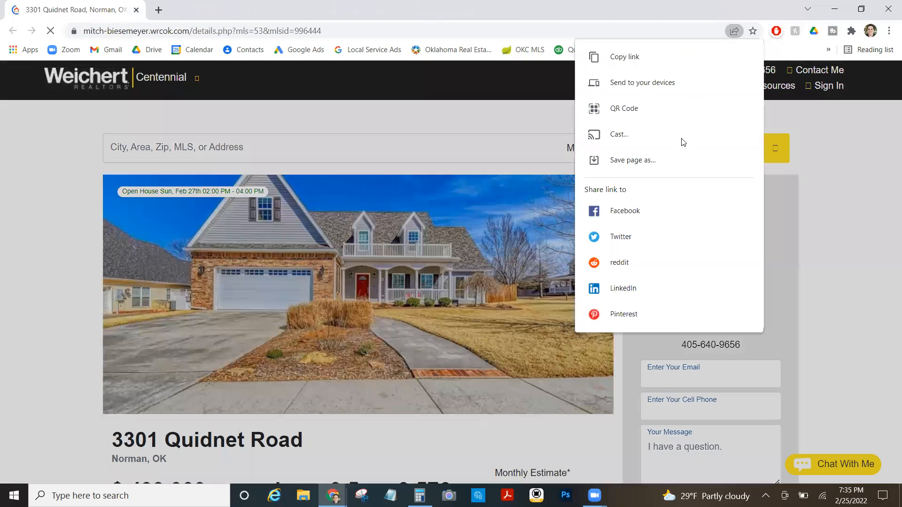
left_click(680, 112)
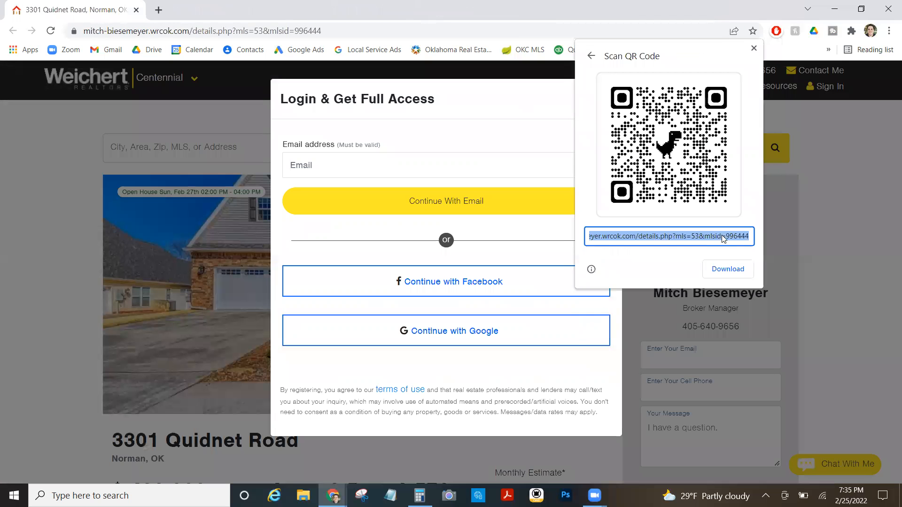
left_click(726, 268)
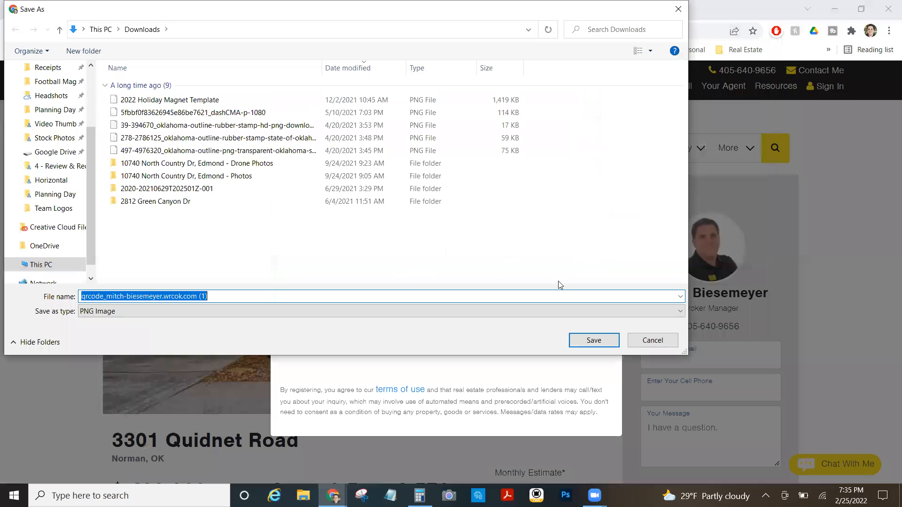
left_click(591, 335)
key("ctrl+w")
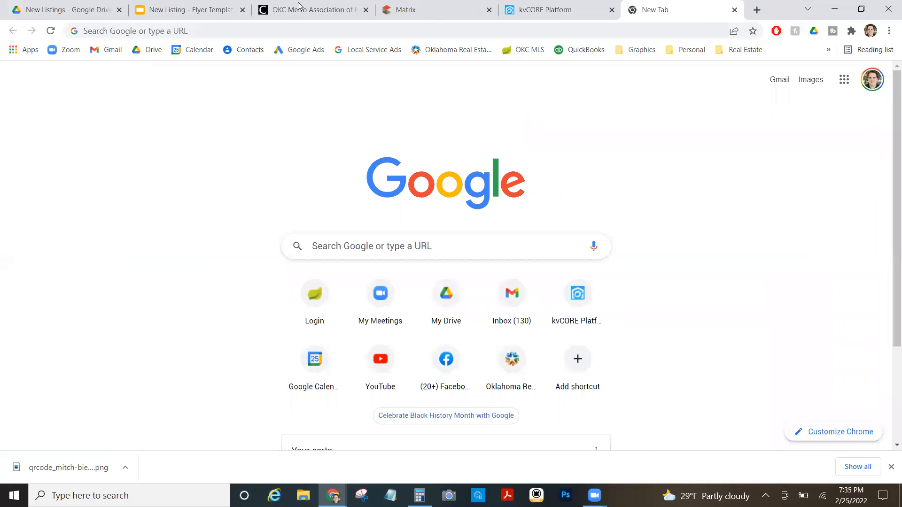
left_click(544, 9)
Replace the flyer's old QR code with the newest qrcode PNG from Downloads.
left_click(188, 9)
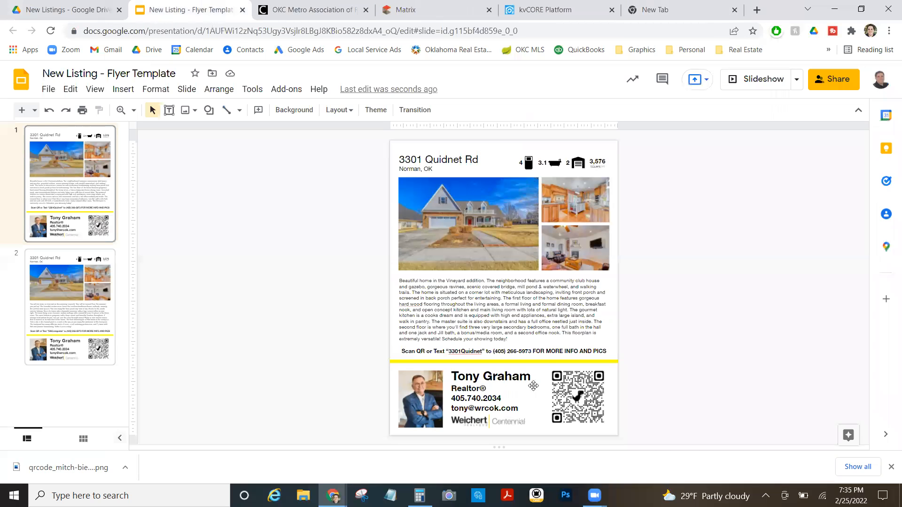
left_click(572, 400)
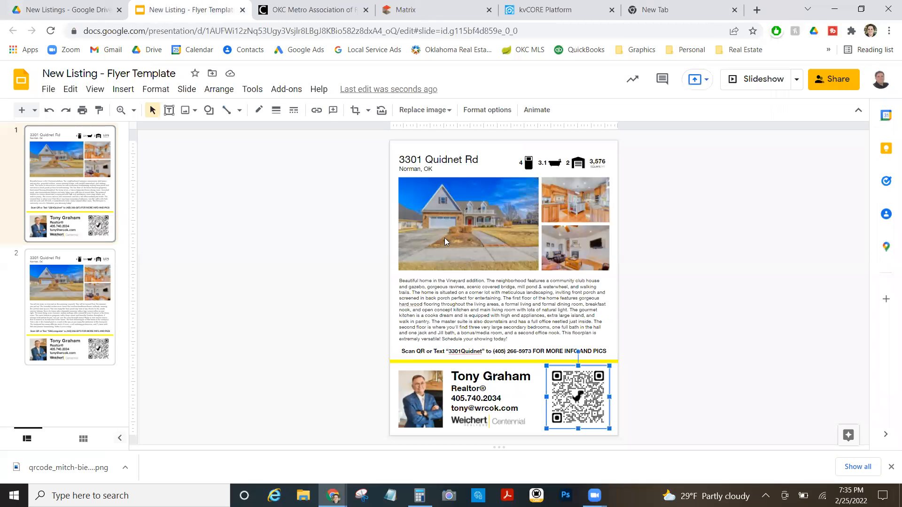
left_click(450, 112)
left_click(454, 130)
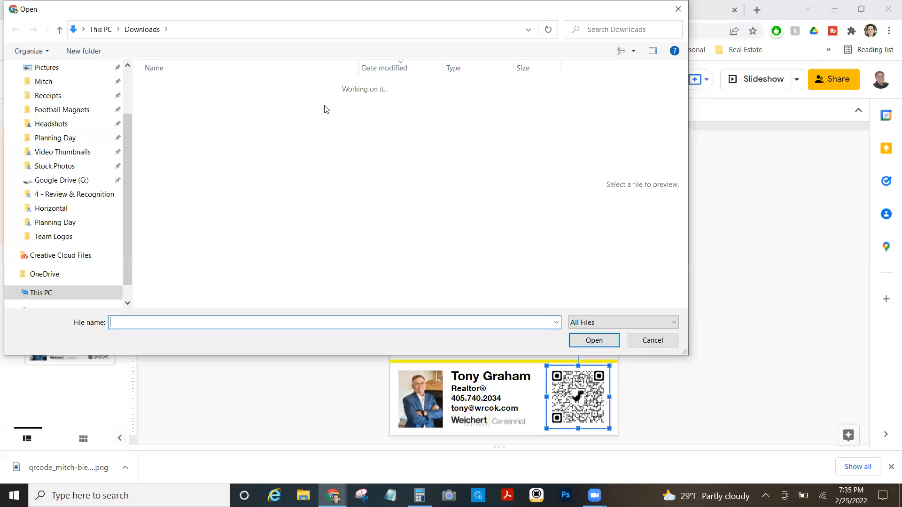
left_click(227, 99)
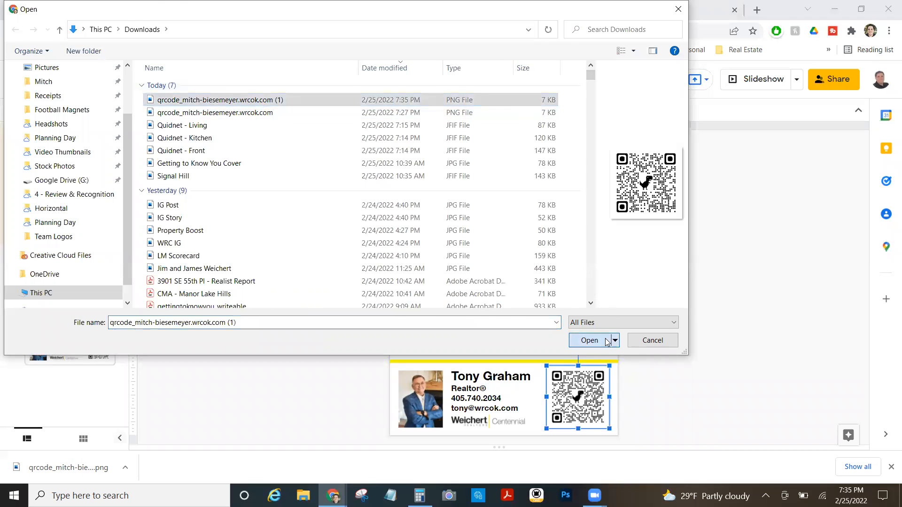
left_click(606, 341)
left_click(423, 398)
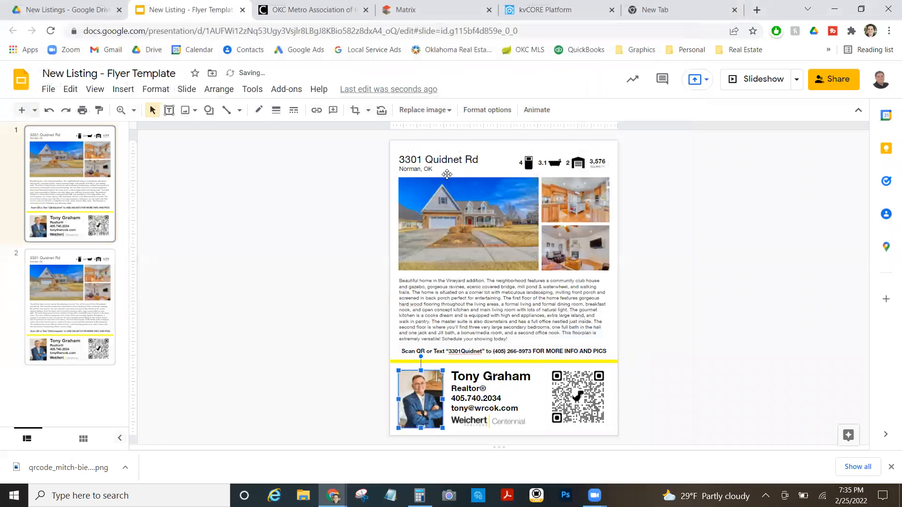
left_click(424, 110)
Upload the new agent's photo from Google Drive's WRCOK > Office > Realtors > Headshots folder.
left_click(431, 132)
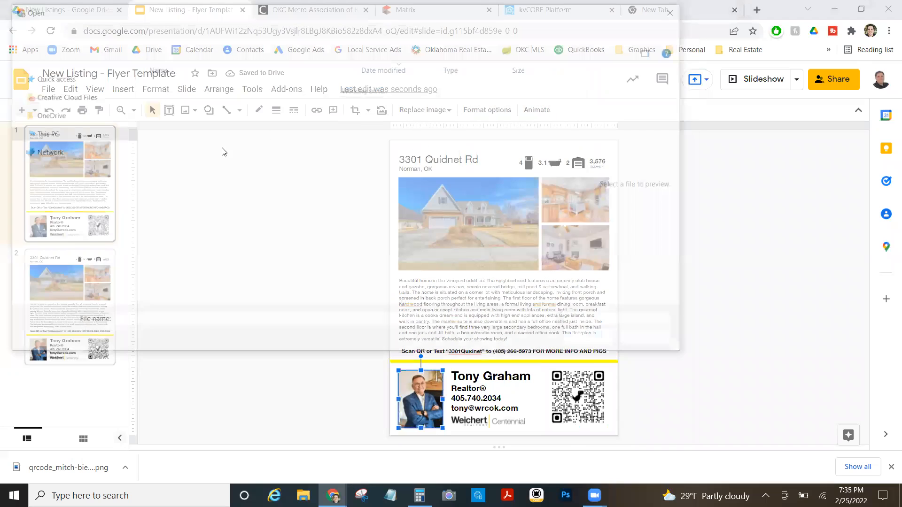
left_click(68, 180)
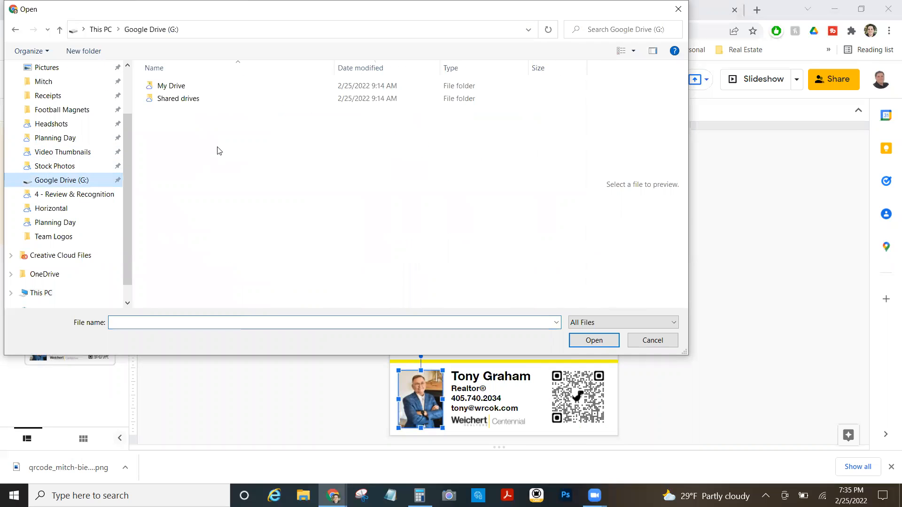
double_click(171, 87)
left_click(197, 187)
double_click(197, 188)
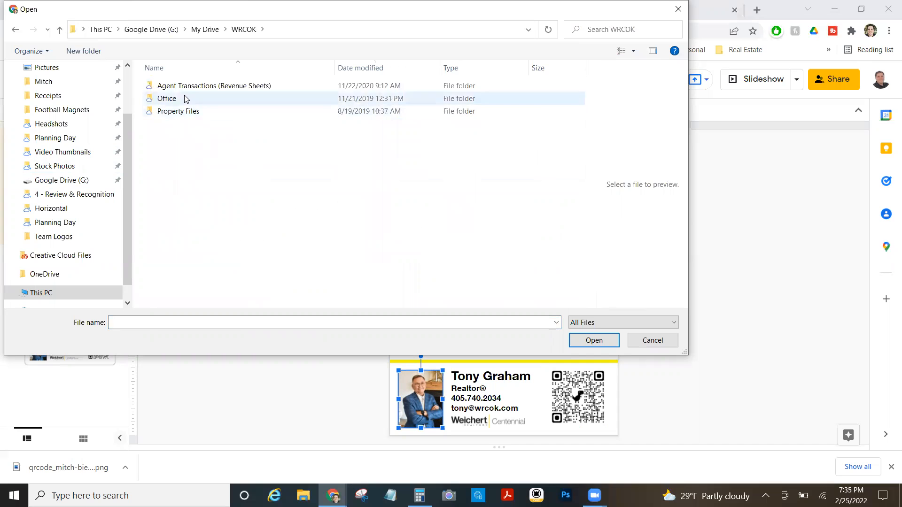
double_click(183, 99)
double_click(190, 148)
double_click(183, 137)
scroll(425, 245, "down", 8)
left_click(498, 192)
left_click(594, 340)
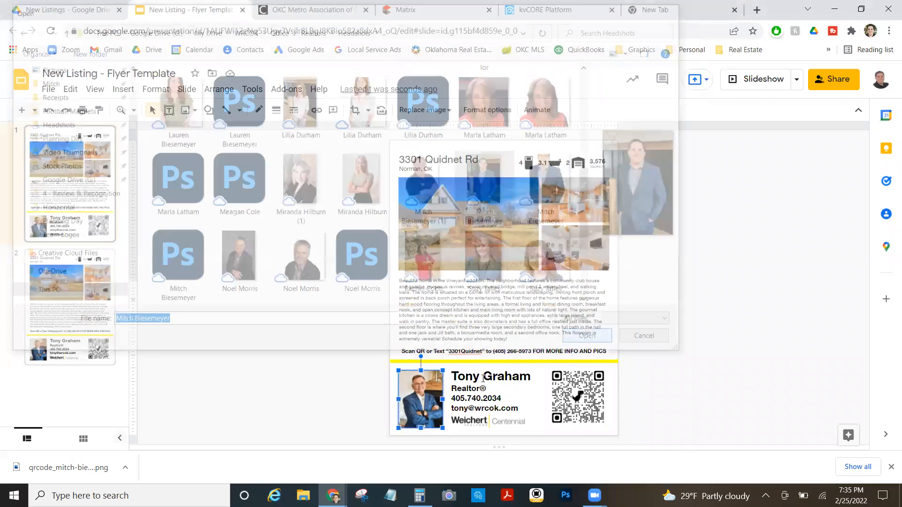
Replace the agent name with the new agent's name and shrink it to font size 22.
left_click_drag(533, 374, 416, 379)
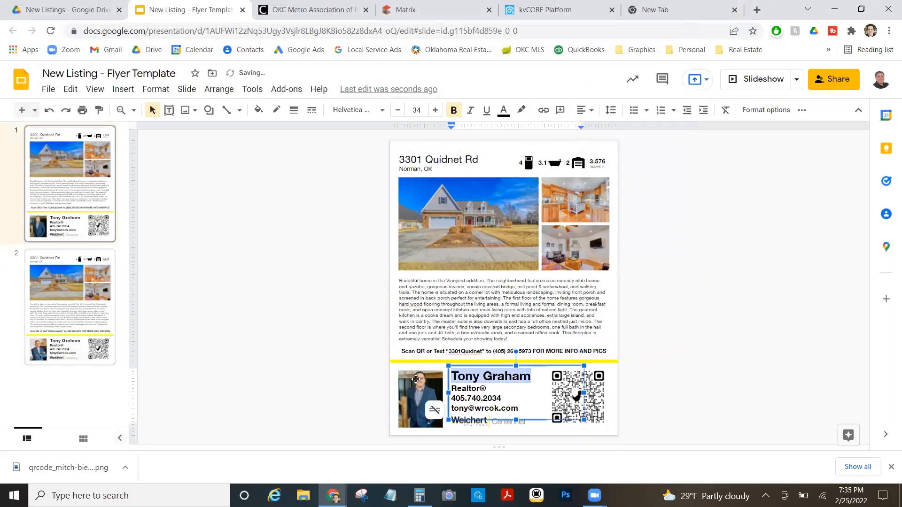
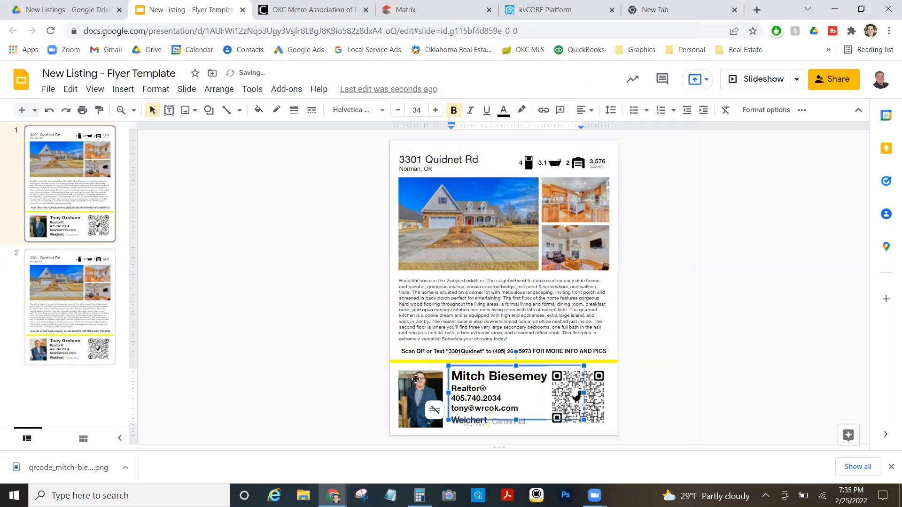
triple_click(455, 375)
left_click(398, 111)
left_click(398, 111)
left_click(398, 111)
left_click(398, 111)
left_click(397, 111)
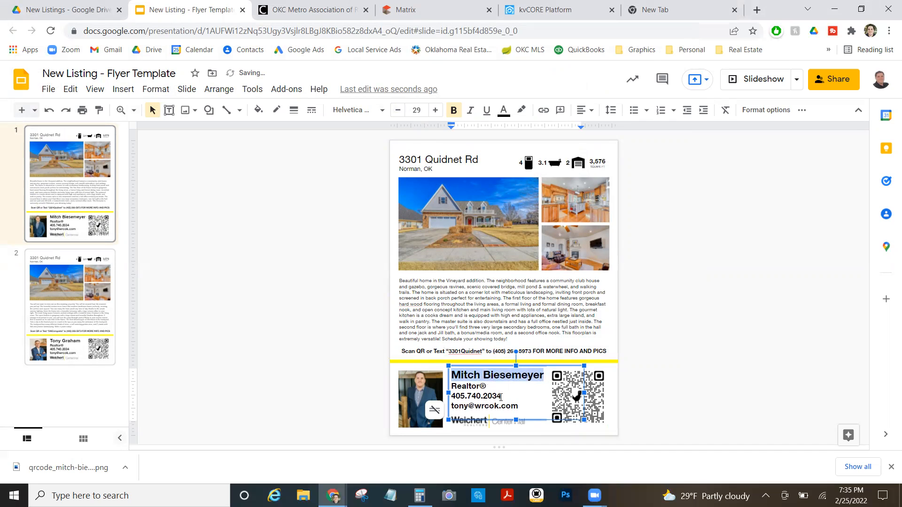
Update the phone number digits and the e-mail username to the new agent's details.
left_click_drag(503, 395, 468, 397)
type("54")
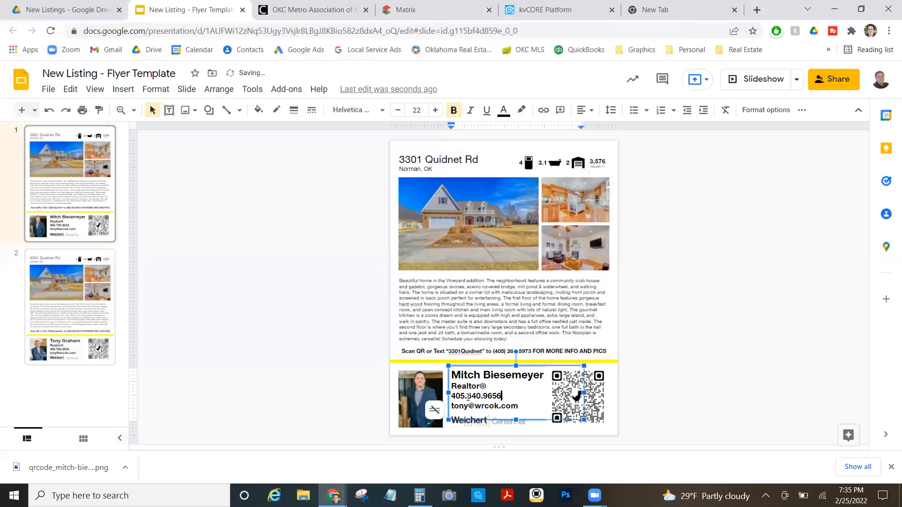
left_click_drag(468, 407, 449, 405)
type("mitch")
left_click(360, 347)
left_click(48, 89)
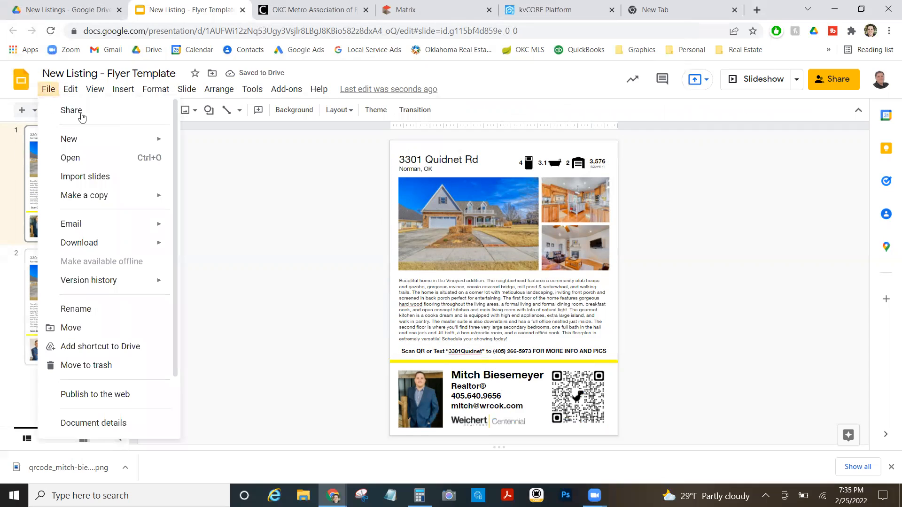
mouse_move(136, 239)
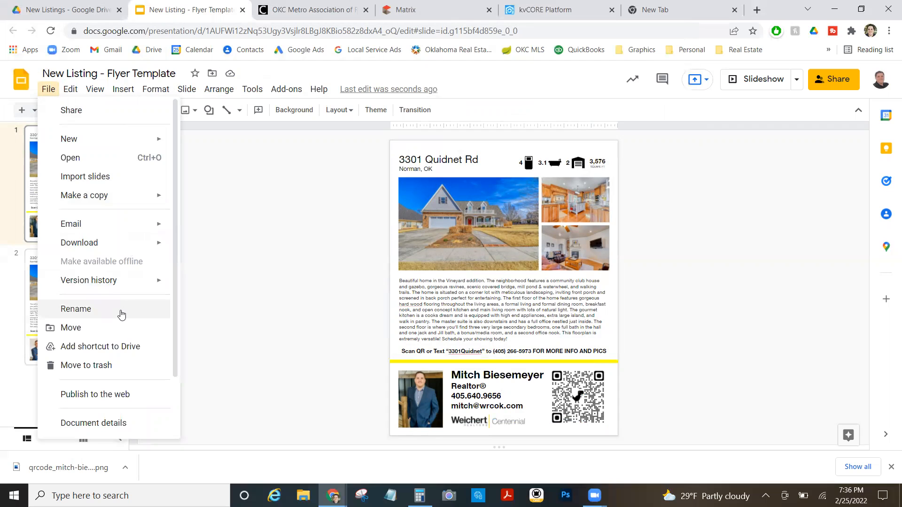
scroll(122, 315, "down", 2)
left_click(105, 426)
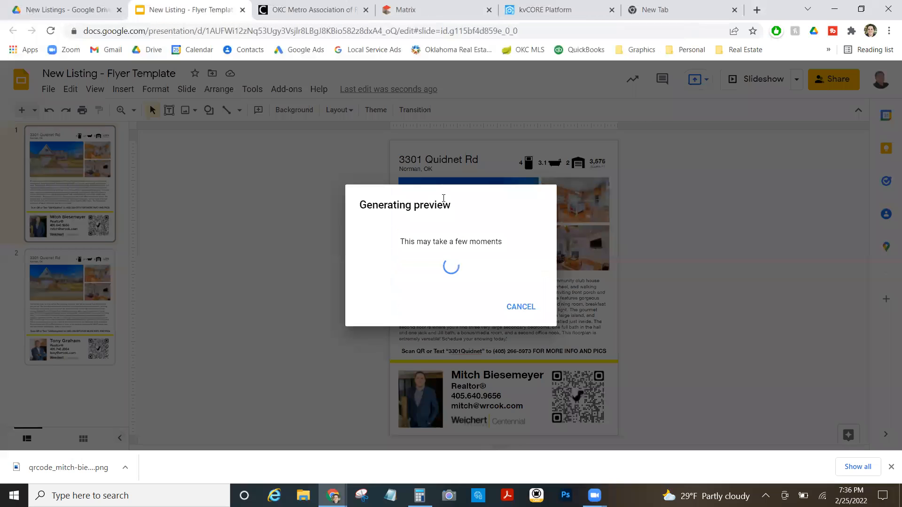
left_click(537, 316)
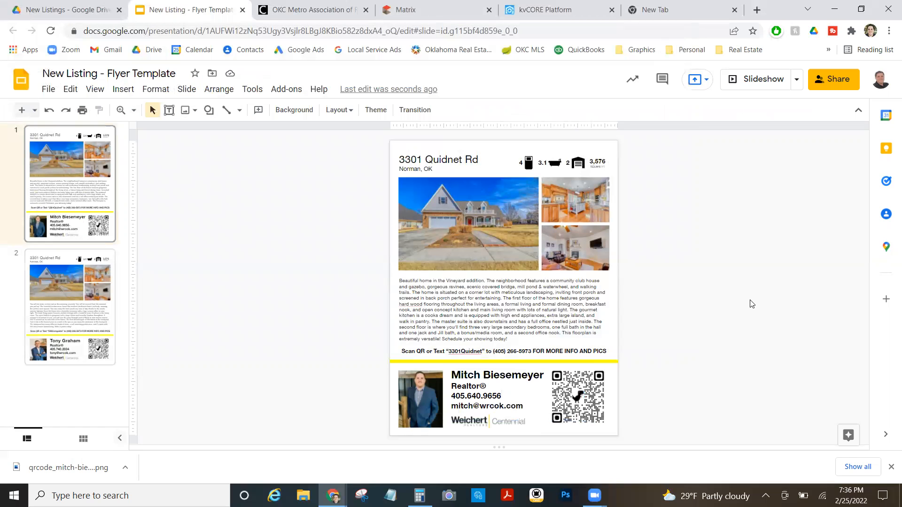